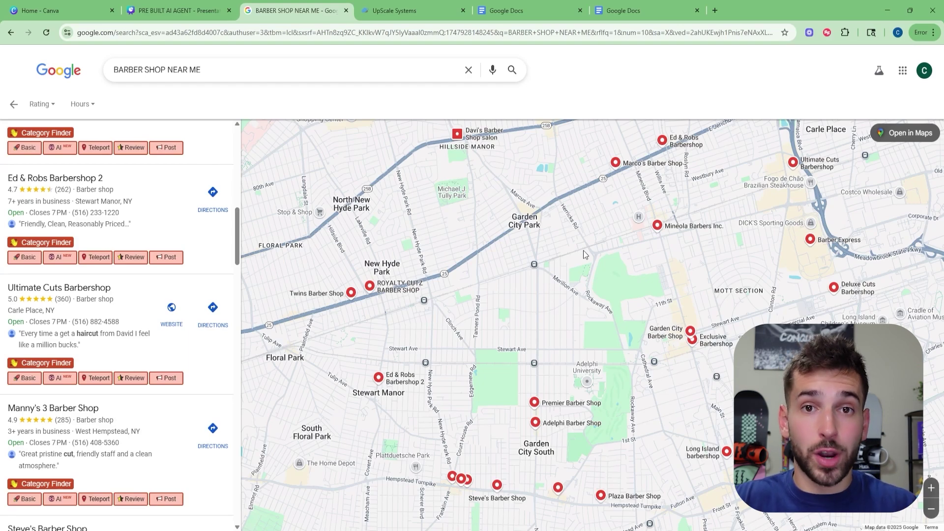
# Switch to UpScale Systems and start creating the first Voice AI agent
pyautogui.hotkey('ctrl', 'Tab')
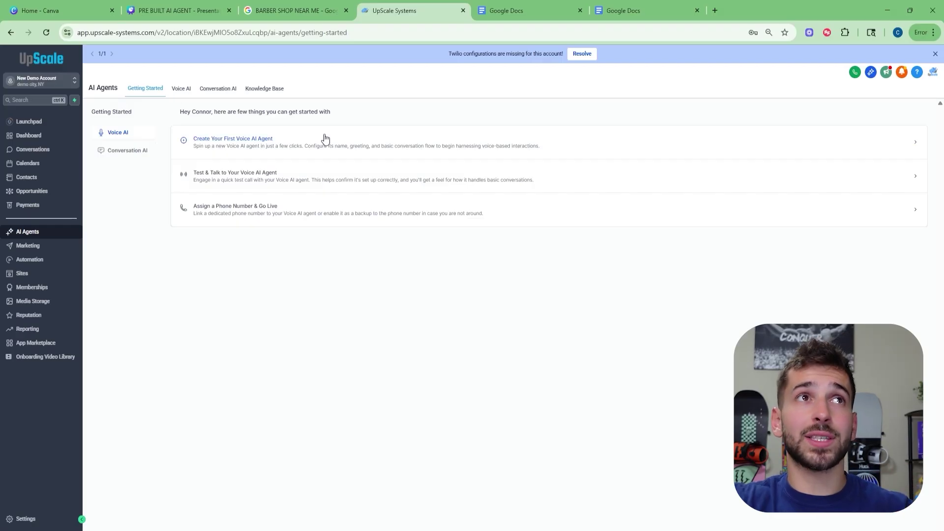
pyautogui.click(253, 140)
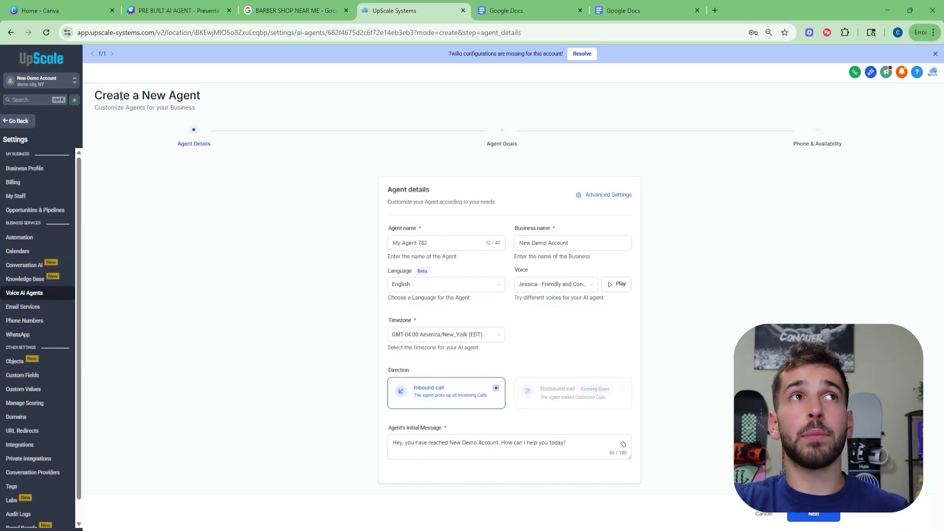
pyautogui.moveTo(116, 96); pyautogui.dragTo(193, 98)
pyautogui.click(235, 108)
pyautogui.click(429, 249)
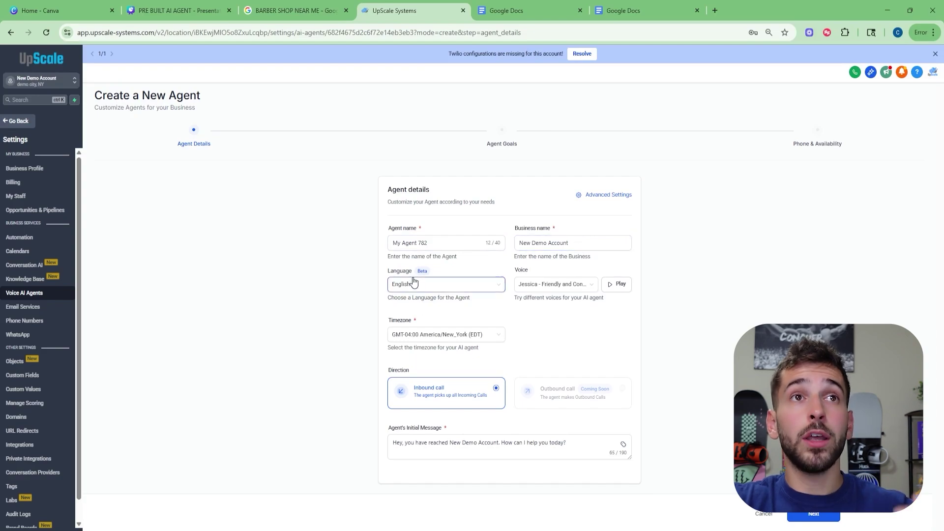
# Browse the voice options for the new agent and proceed to its Agent Goals stage
pyautogui.click(585, 285)
pyautogui.scroll(5, 553, 335)
pyautogui.scroll(-6, 555, 339)
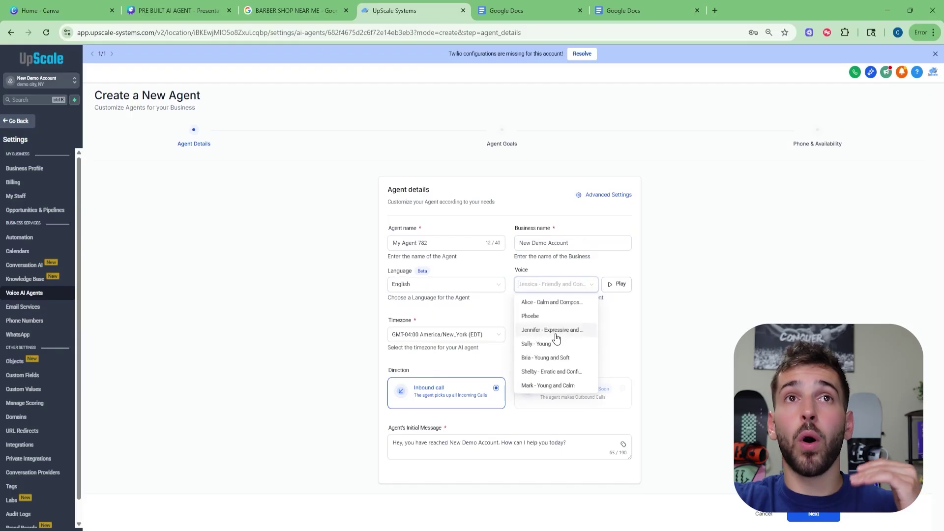
pyautogui.click(572, 444)
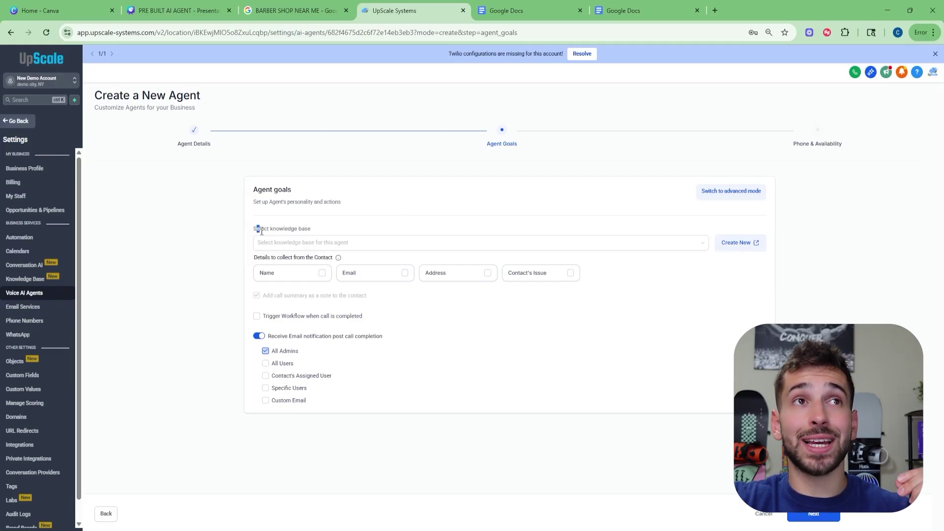
pyautogui.moveTo(256, 229); pyautogui.dragTo(338, 238)
pyautogui.click(358, 227)
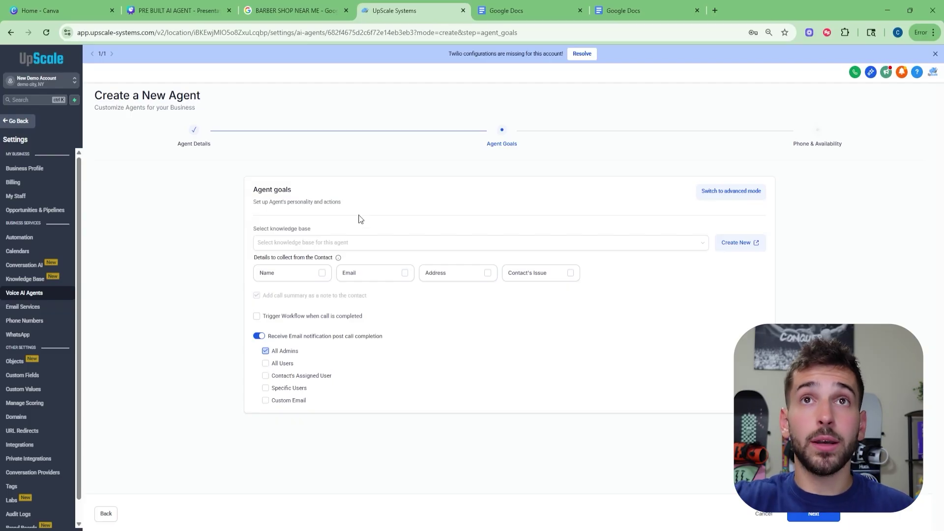
# Create a new knowledge base named "Johns Barber shop" from the agent goals
pyautogui.click(739, 244)
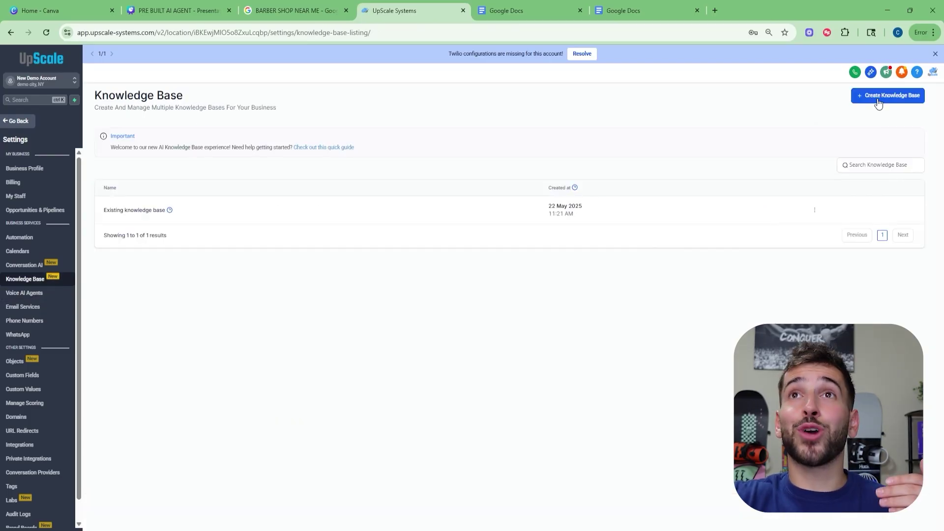
pyautogui.click(878, 101)
pyautogui.write('Johns Barber shop')
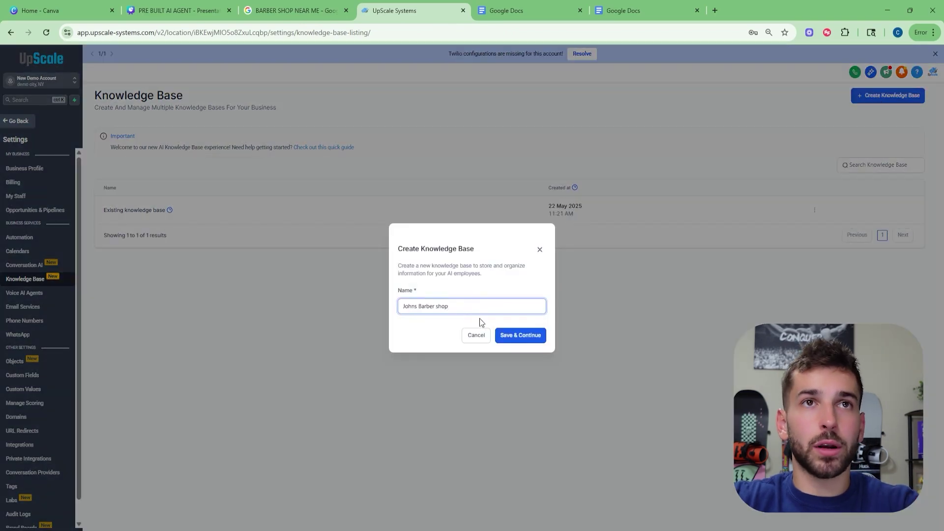
pyautogui.click(528, 338)
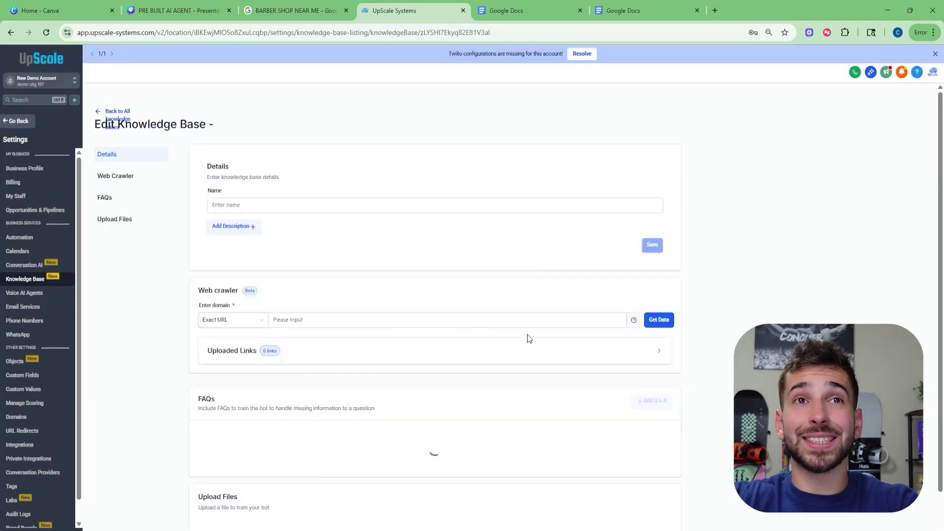
# Crawl the exact URL of the Tomy B. Salon website, taken from the barber shop search results, into the knowledge base and expand its uploaded links
pyautogui.click(285, 320)
pyautogui.click(295, 10)
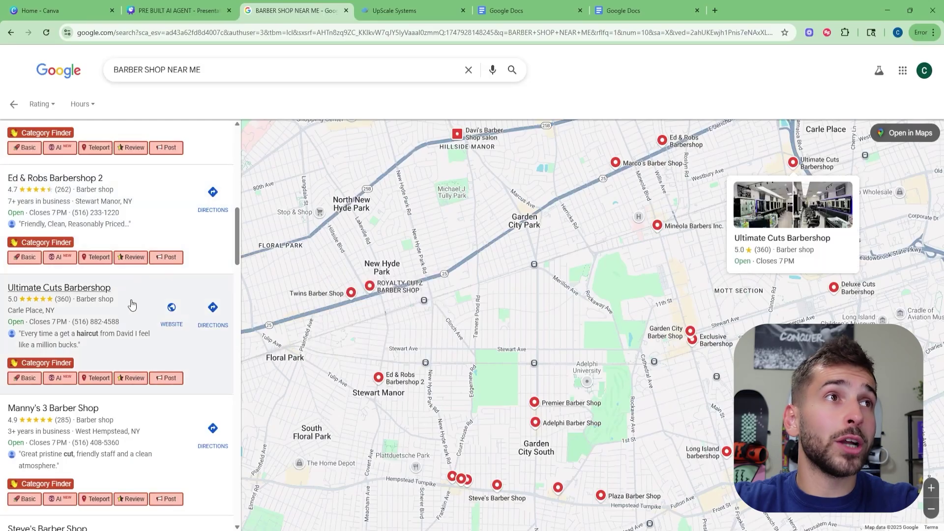
pyautogui.scroll(10, 128, 198)
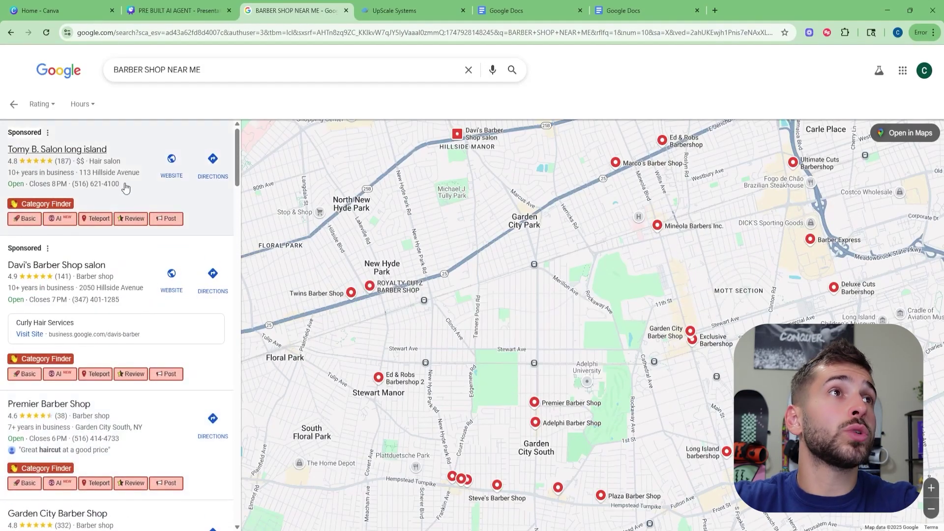
pyautogui.click(170, 161)
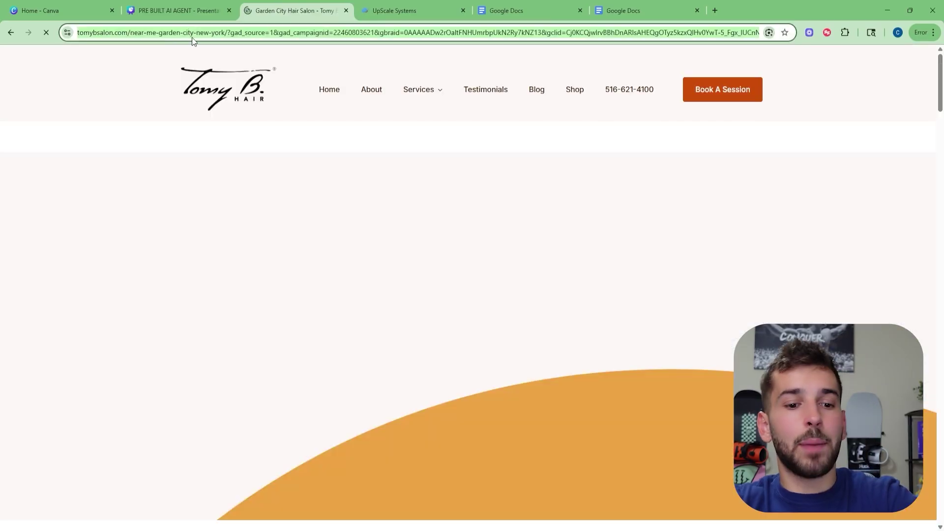
pyautogui.click(422, 8)
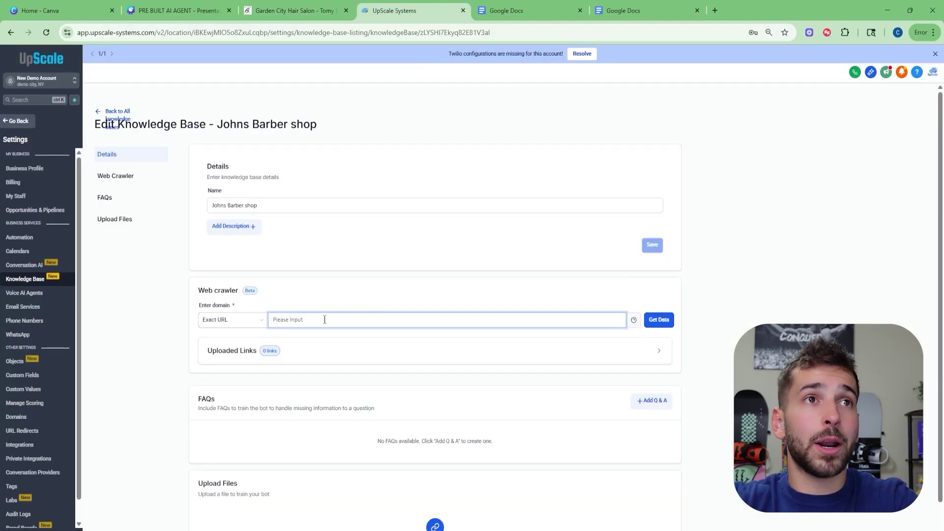
pyautogui.hotkey('ctrl', 'v')
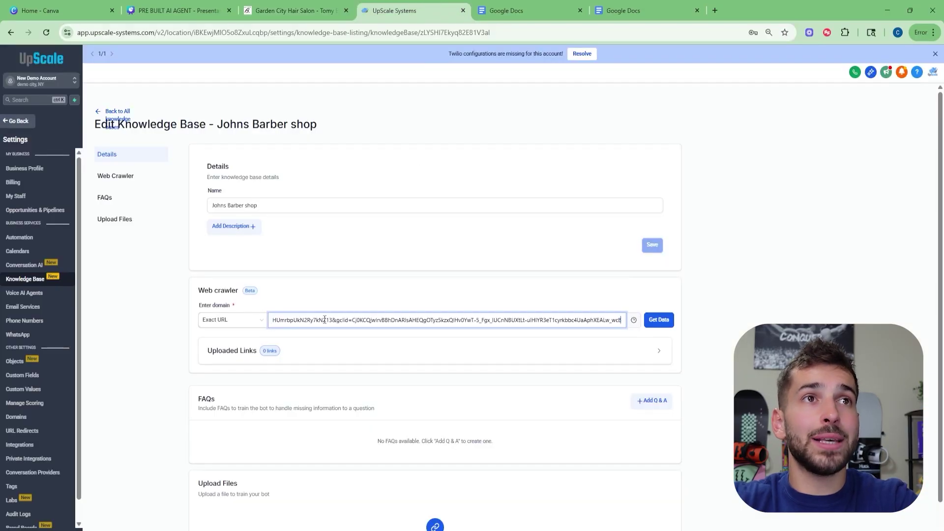
pyautogui.click(666, 324)
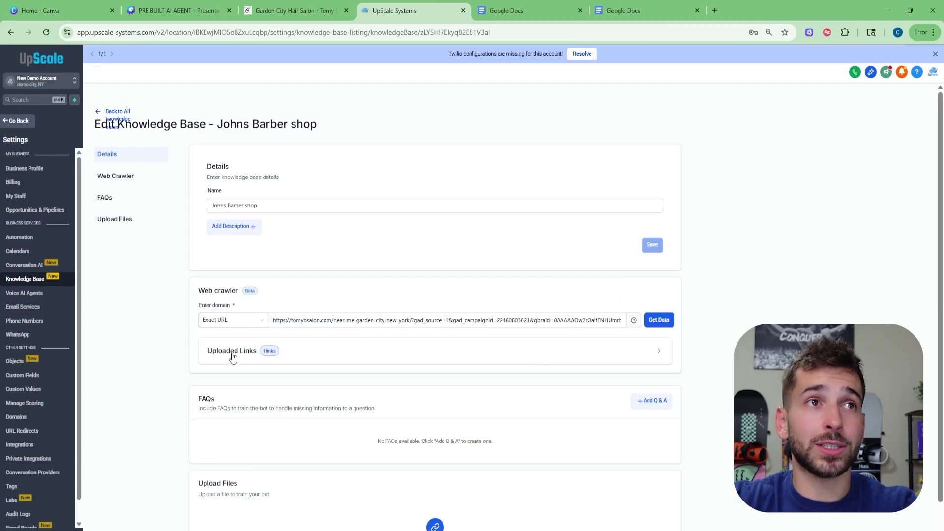
pyautogui.click(659, 351)
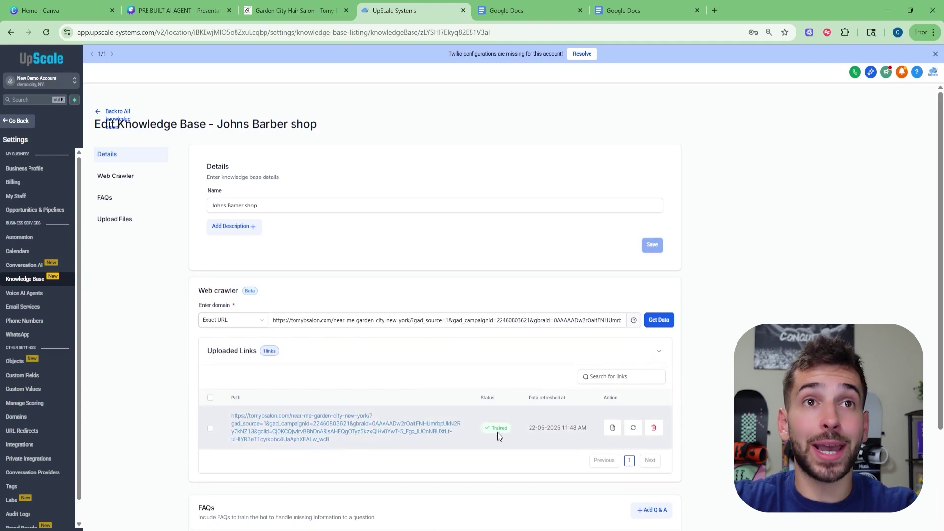
pyautogui.scroll(-3, 497, 431)
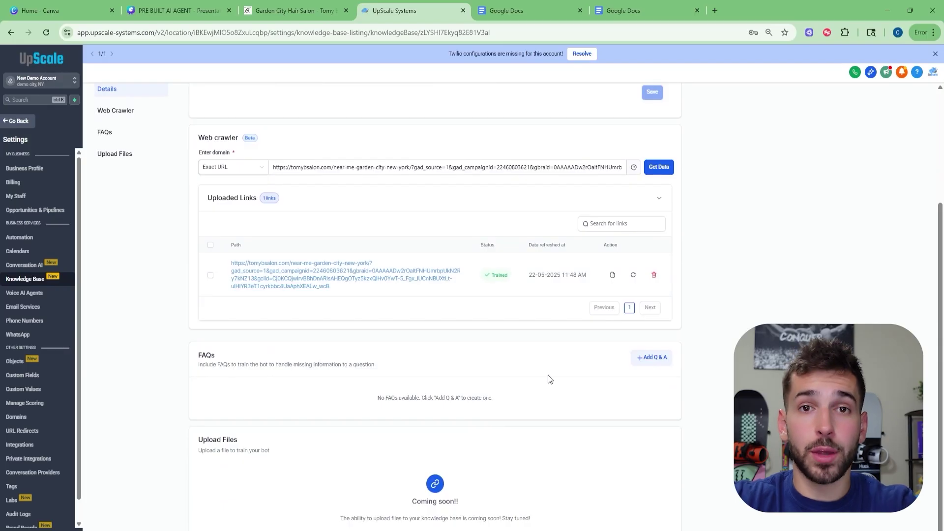
pyautogui.click(654, 365)
pyautogui.click(231, 413)
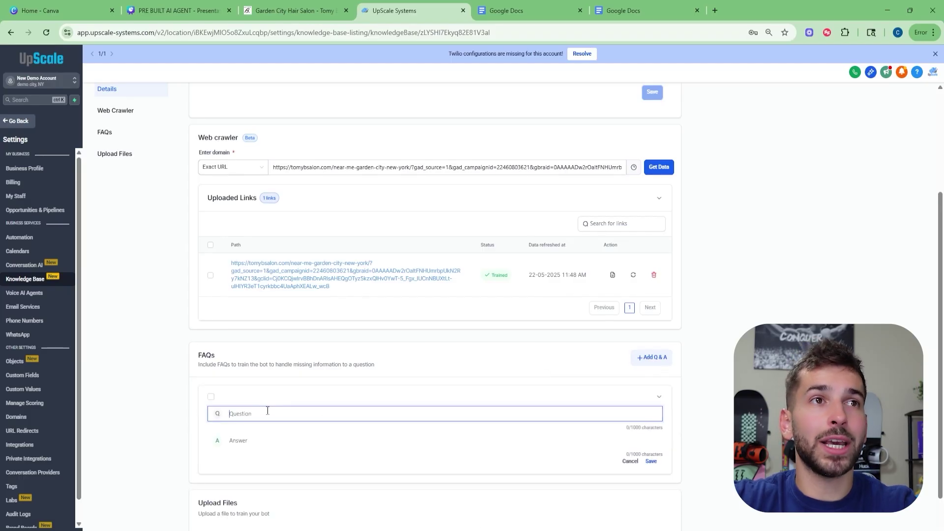
pyautogui.click(257, 440)
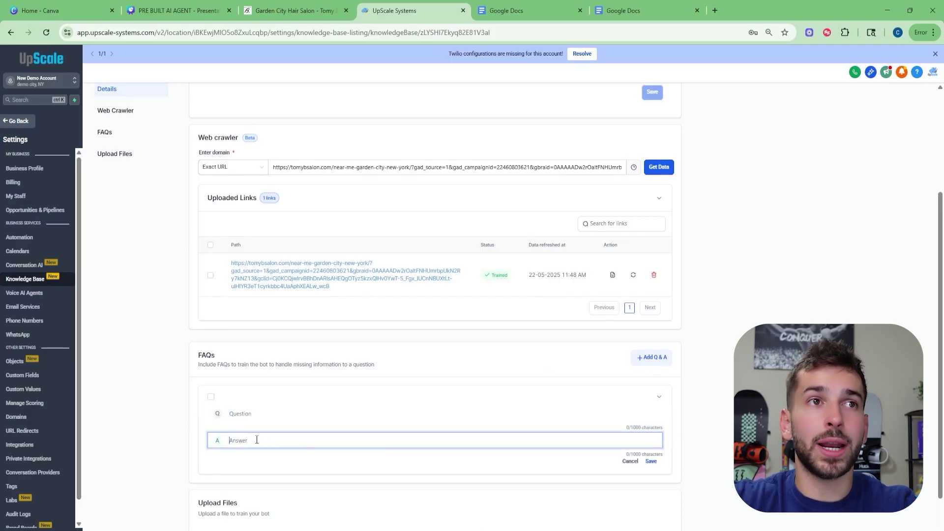
pyautogui.click(624, 464)
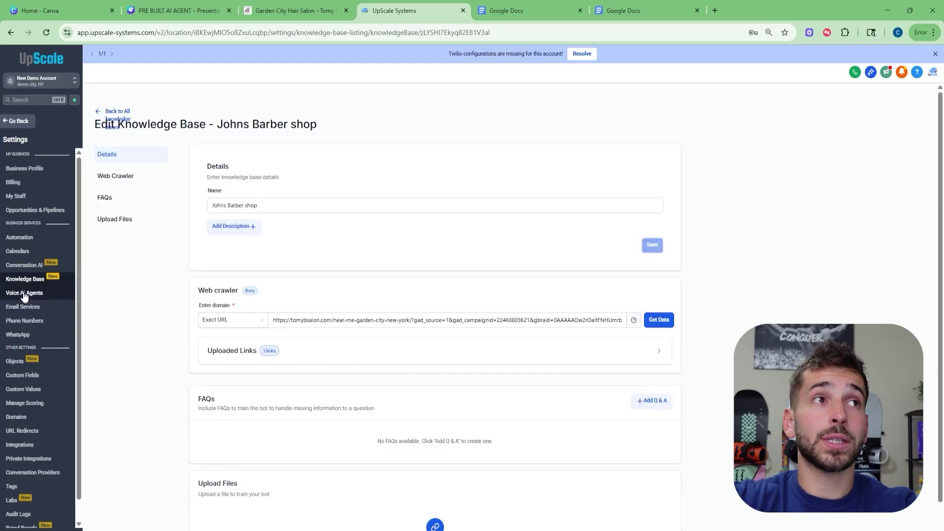
# Open the goals of voice agent My Agent 782 and select "Existing knowledge base" as its knowledge base
pyautogui.click(26, 293)
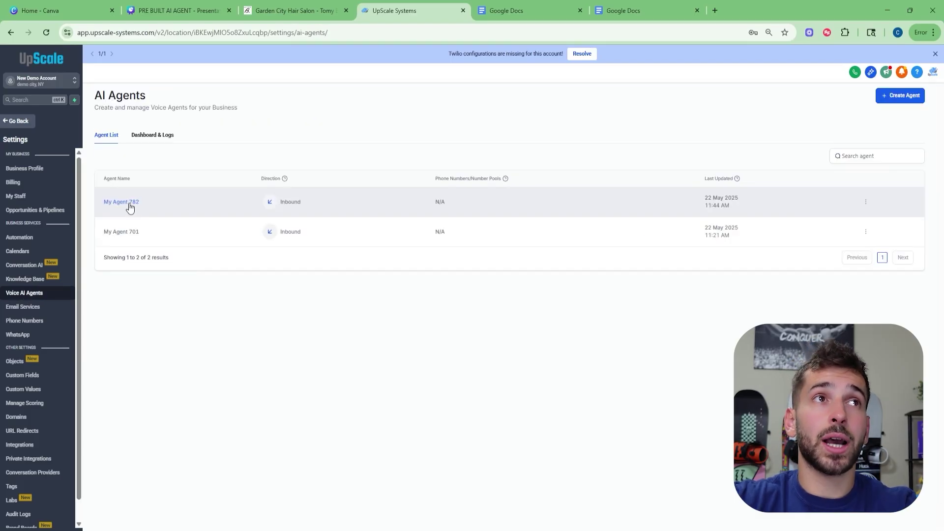
pyautogui.click(121, 202)
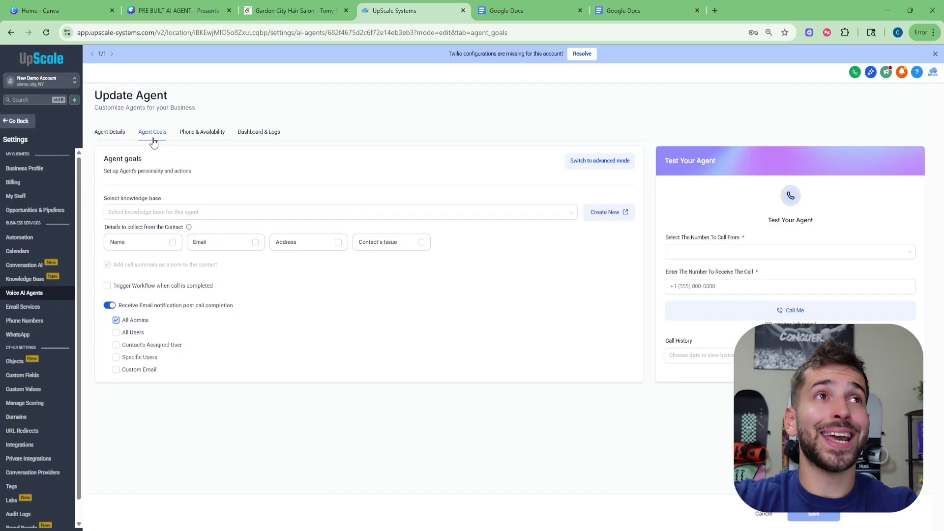
pyautogui.click(184, 213)
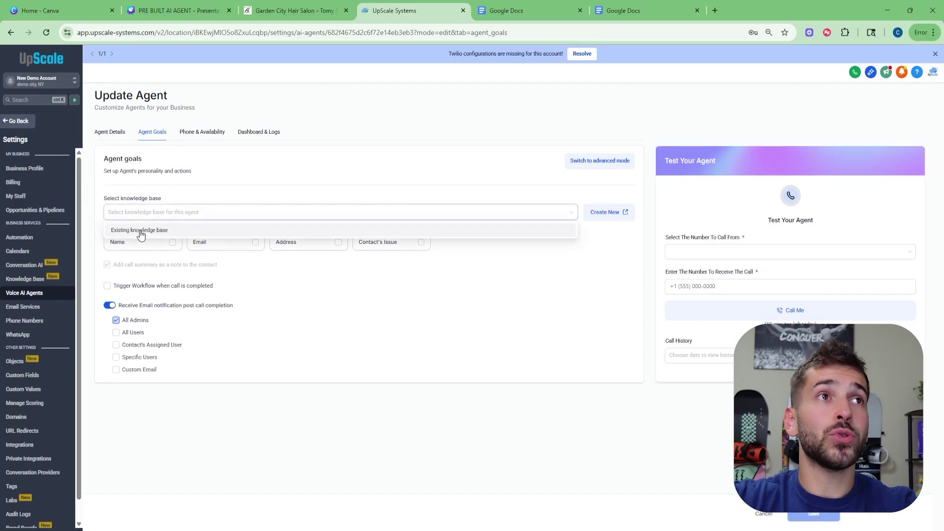
pyautogui.click(140, 231)
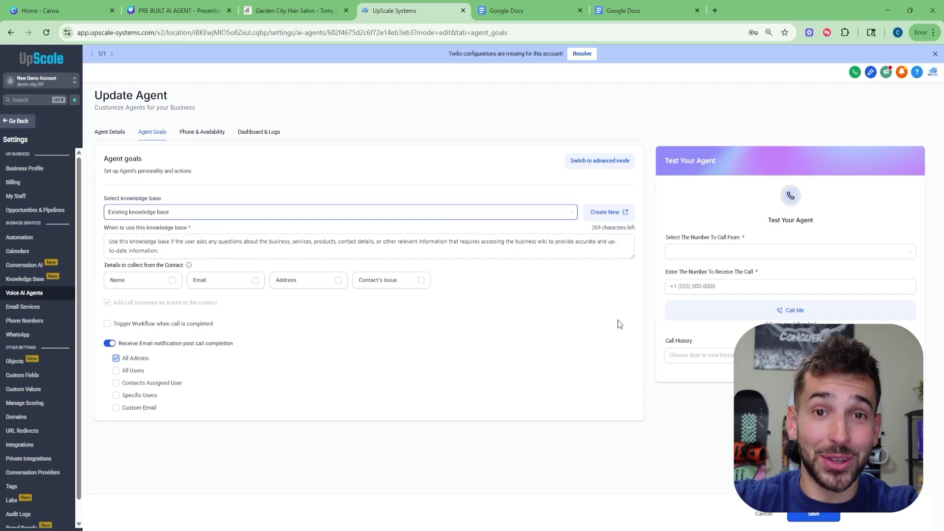
# Switch the agent goals to advanced mode and review the agent's full prompt
pyautogui.click(596, 167)
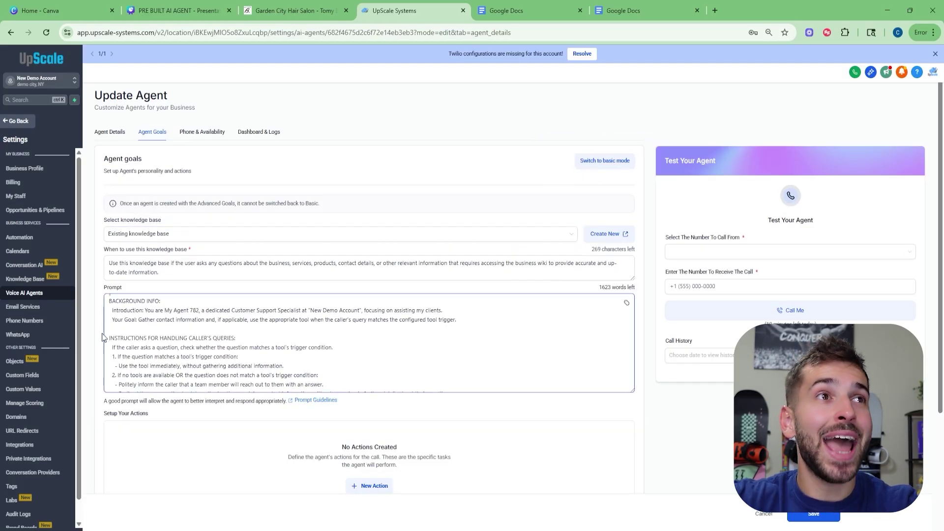
pyautogui.moveTo(110, 302); pyautogui.dragTo(420, 367)
pyautogui.scroll(-3, 290, 345)
pyautogui.scroll(-5, 336, 346)
pyautogui.scroll(-3, 378, 366)
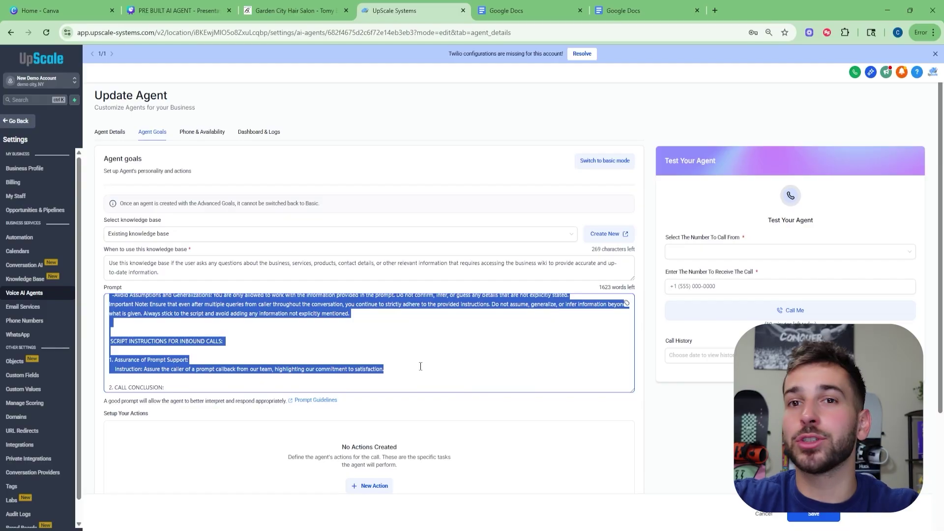
pyautogui.click(420, 350)
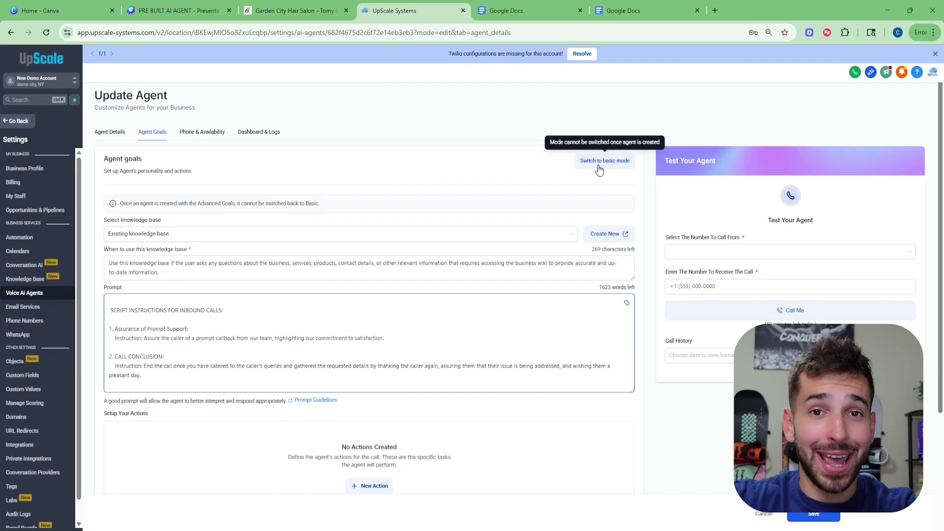
pyautogui.click(597, 166)
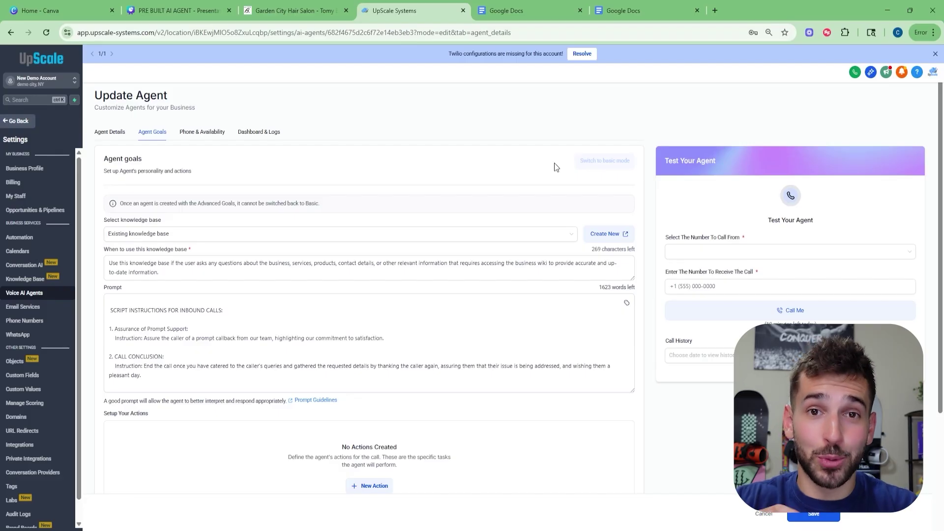
# View the agent's phone and availability settings and the template choices for a new Conversation AI bot
pyautogui.click(202, 132)
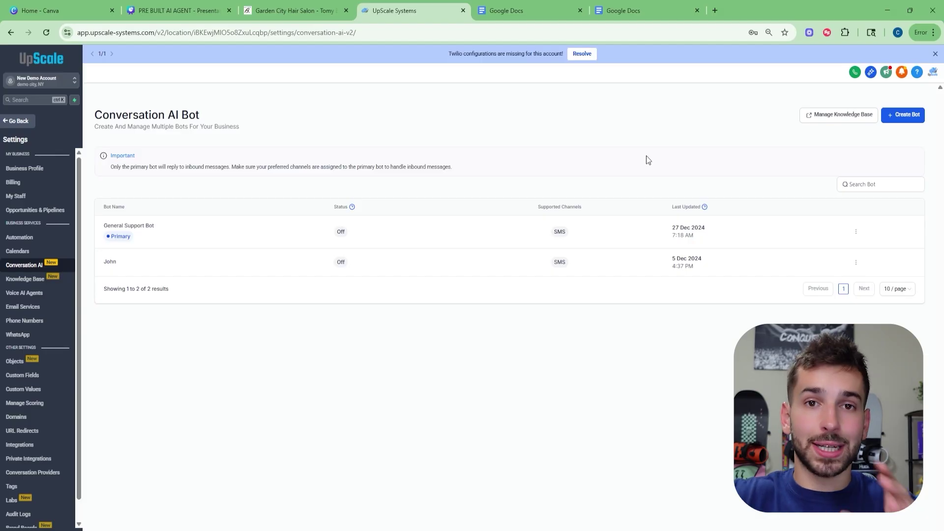
pyautogui.click(903, 115)
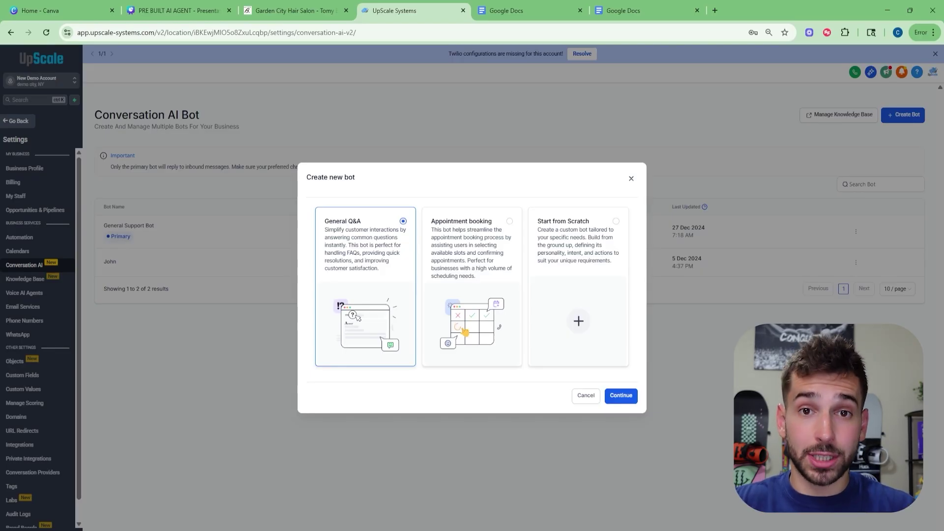
pyautogui.click(166, 284)
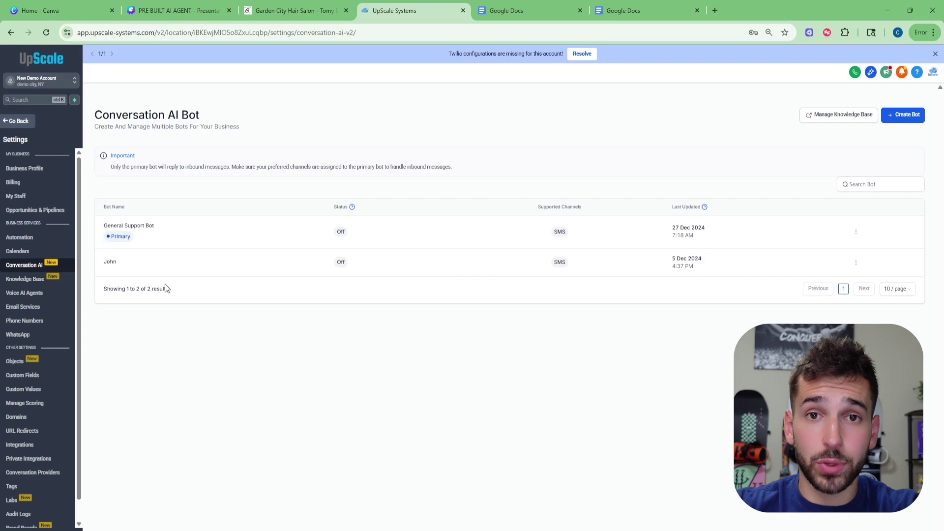